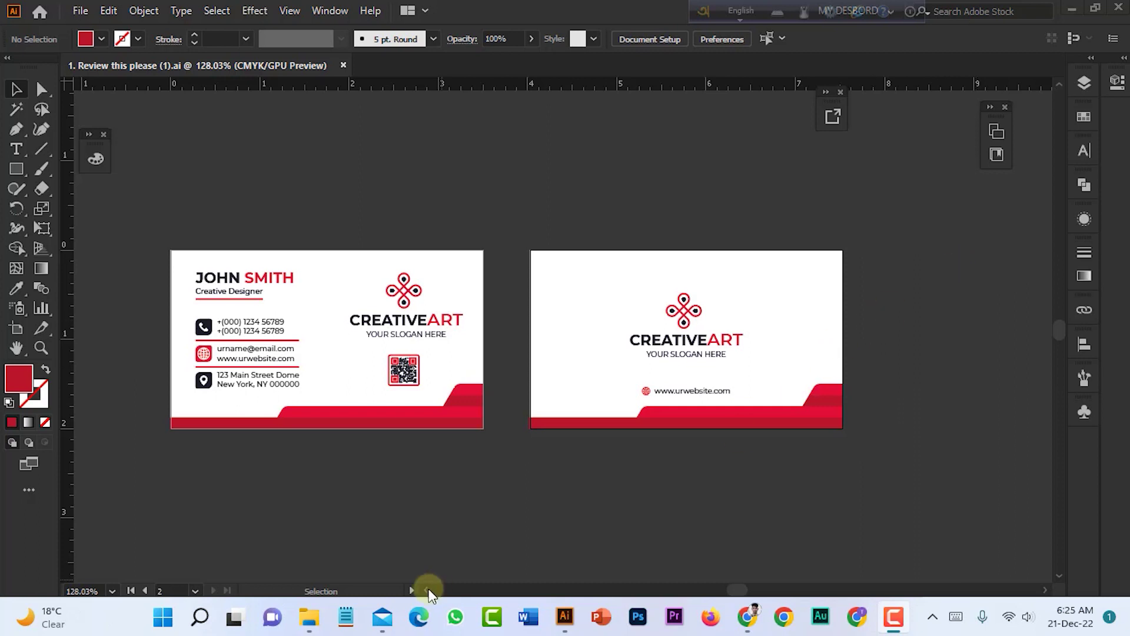
- Switch to the Mail app to read the e-mail about rejected business cards, and return to the card file in Illustrator
click(383, 616)
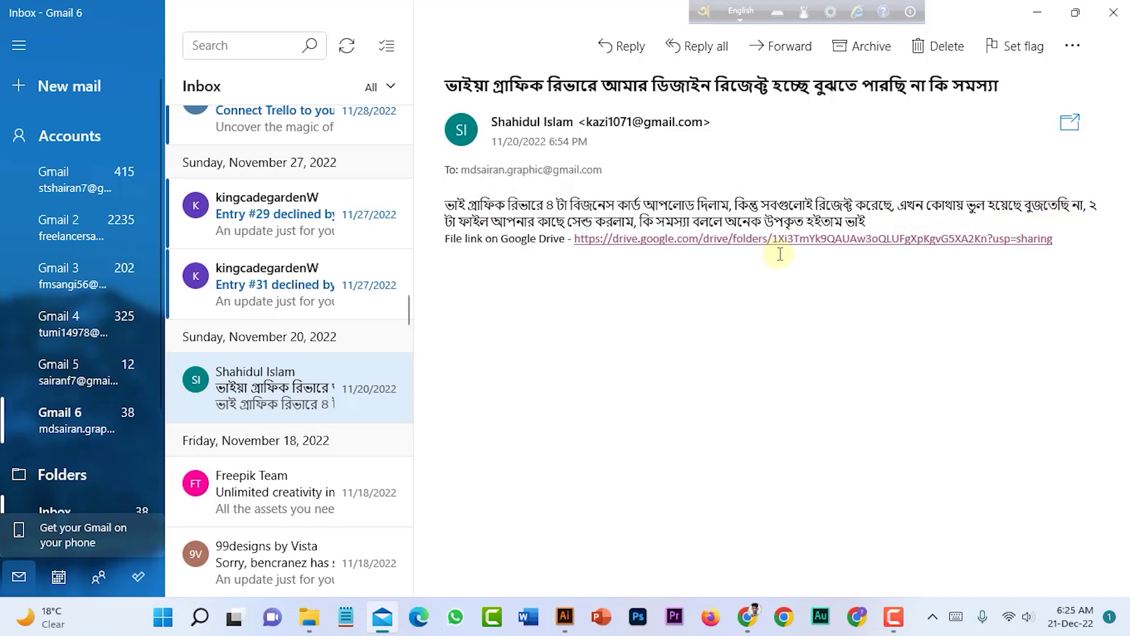
key(alt+Tab)
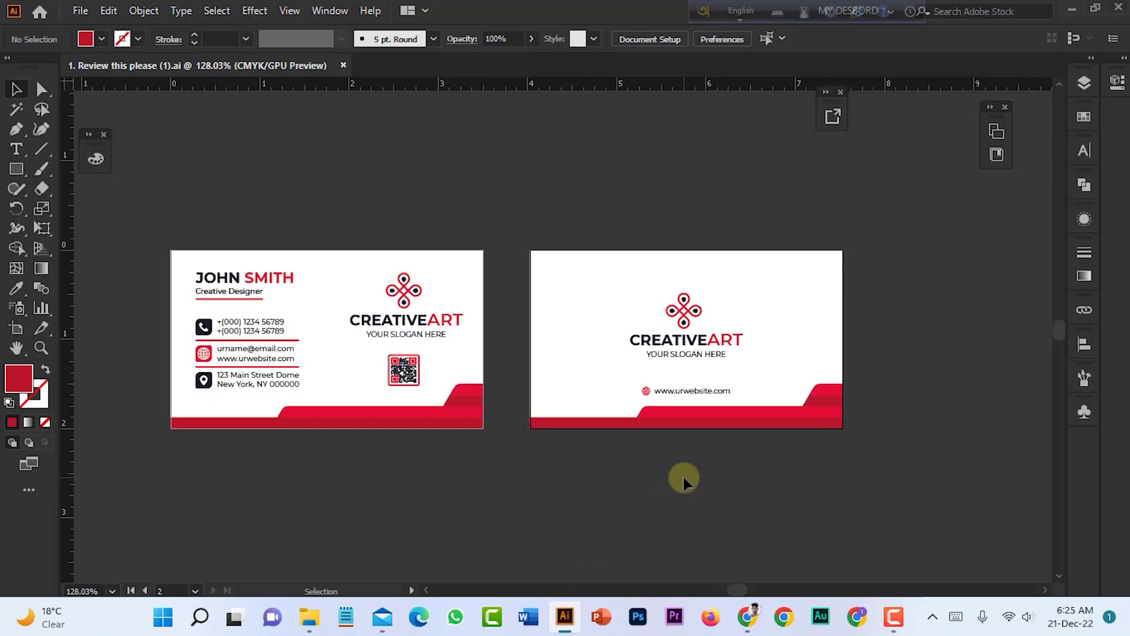
scroll(684, 477, left, 2)
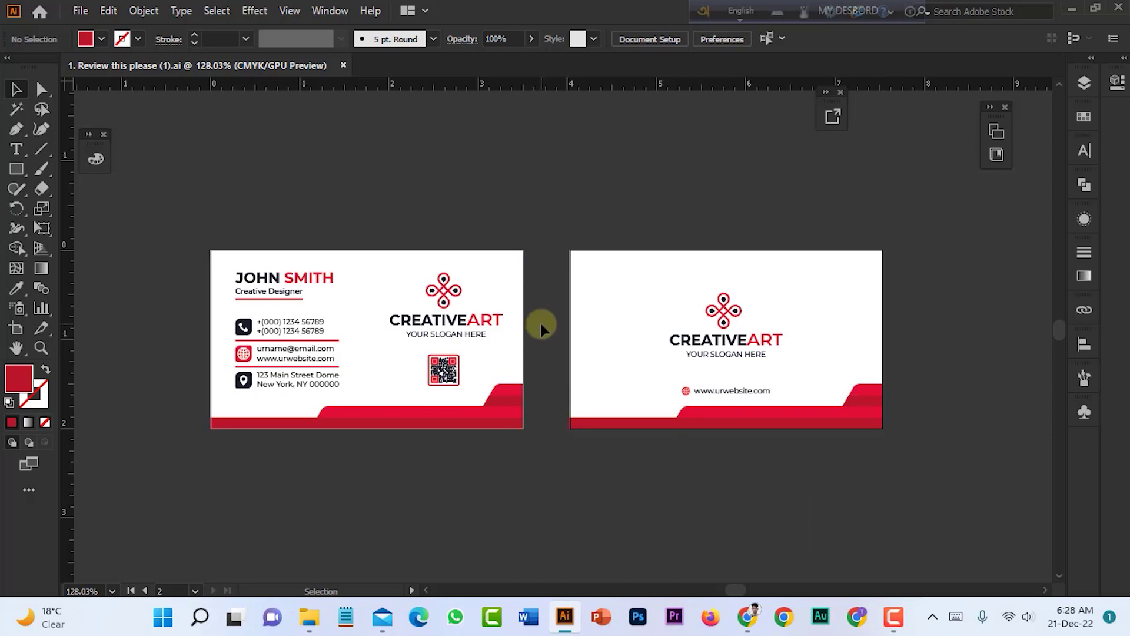
- Select the front and back card artwork separately and together to examine how the design is grouped
click(410, 316)
click(695, 355)
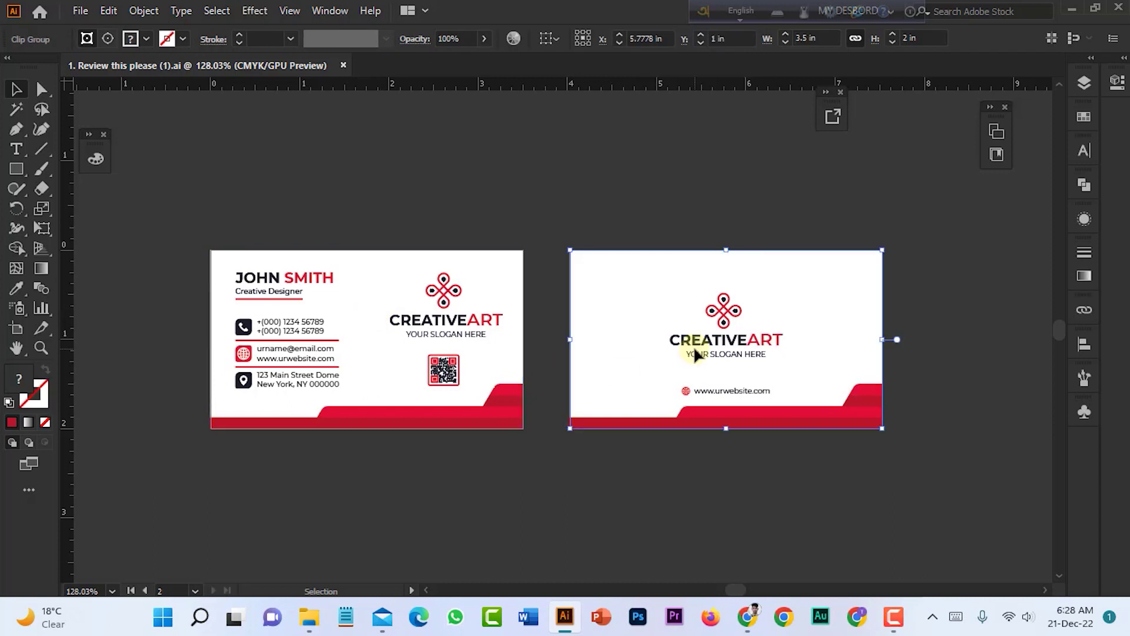
click(397, 350)
click(721, 378)
drag(212, 194, 728, 511)
drag(967, 544, 964, 543)
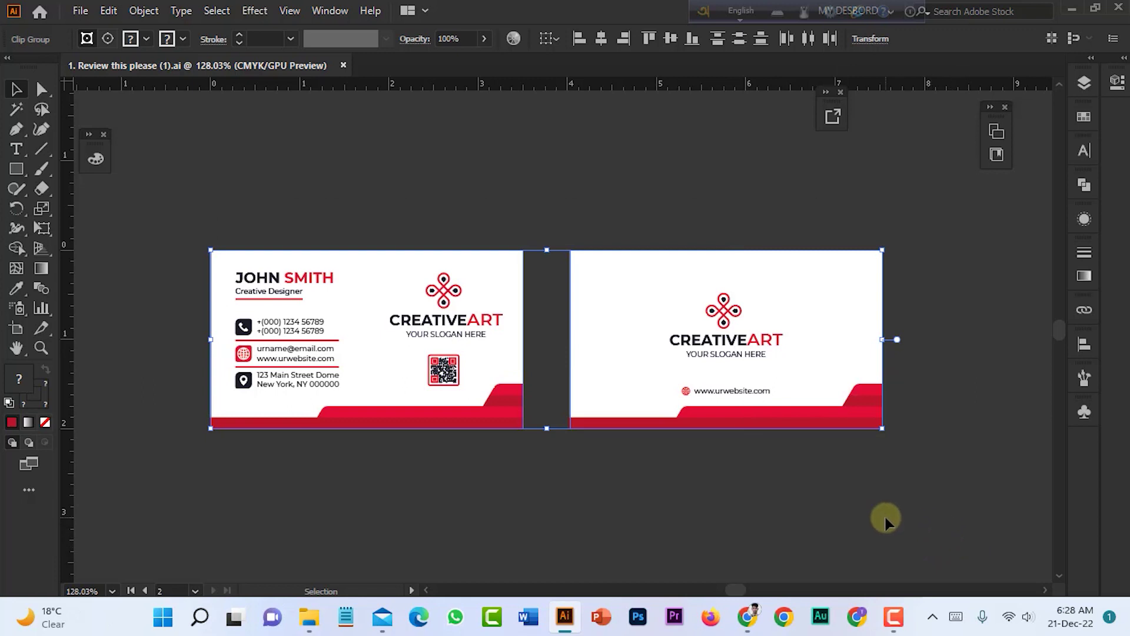
click(444, 225)
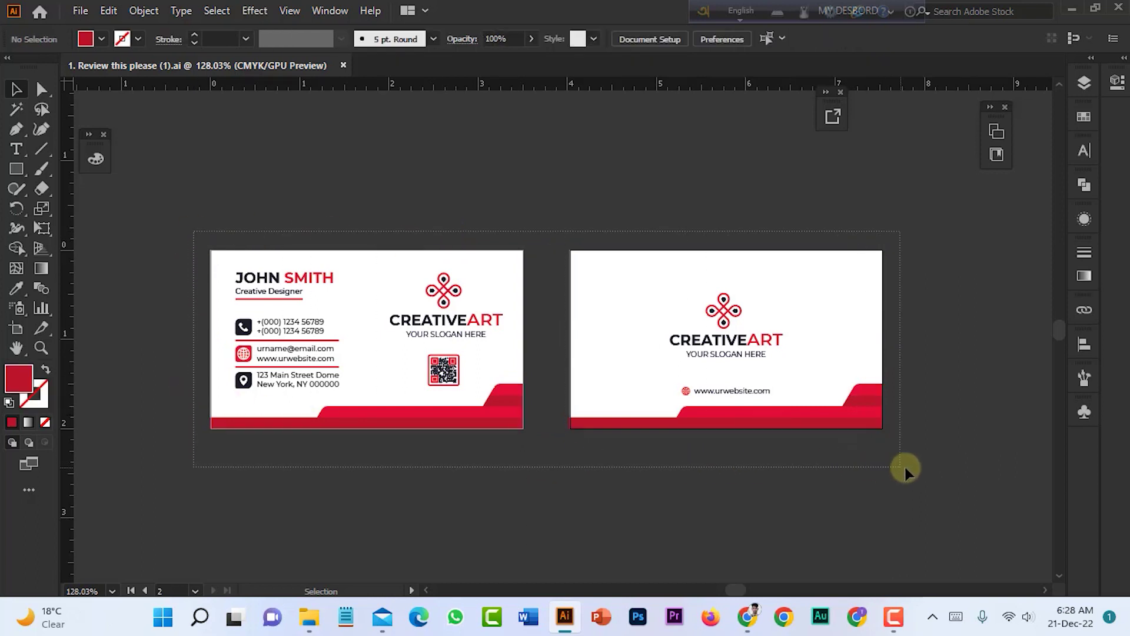
key(ctrl+a)
- Show the guides and compare the edges of the front card's artwork with the red bleed line
click(500, 467)
right_click(490, 463)
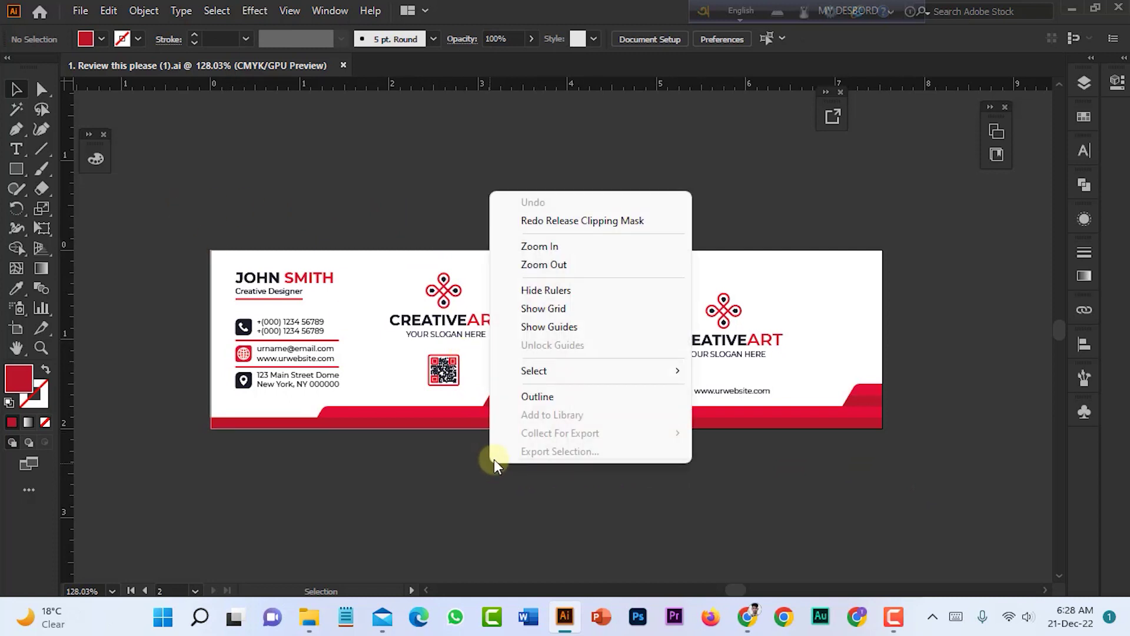
click(540, 333)
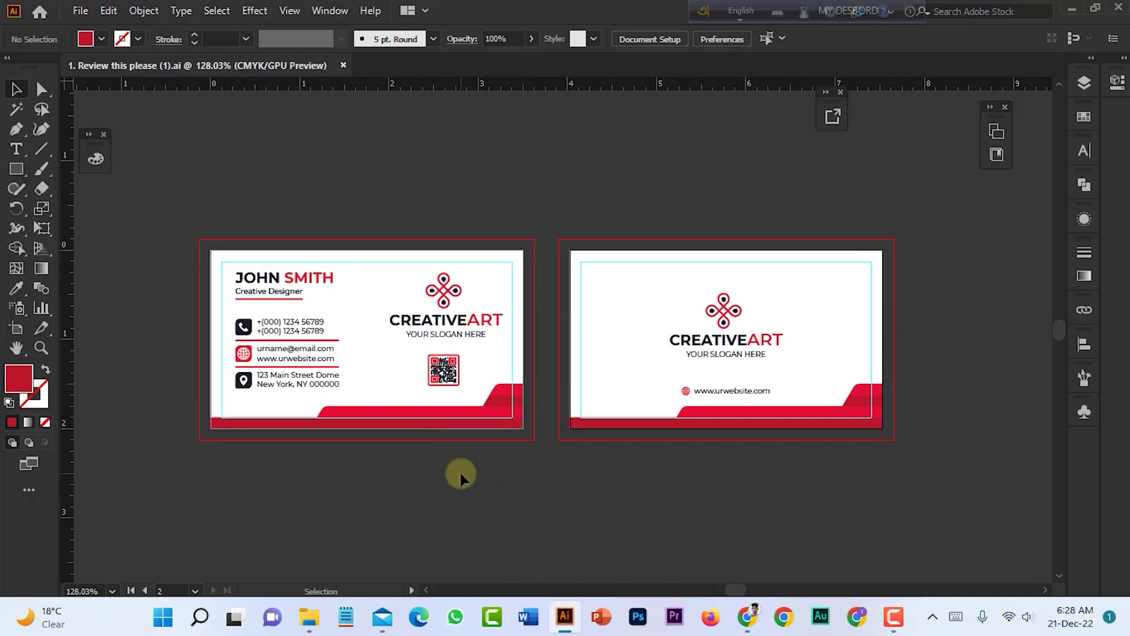
click(480, 259)
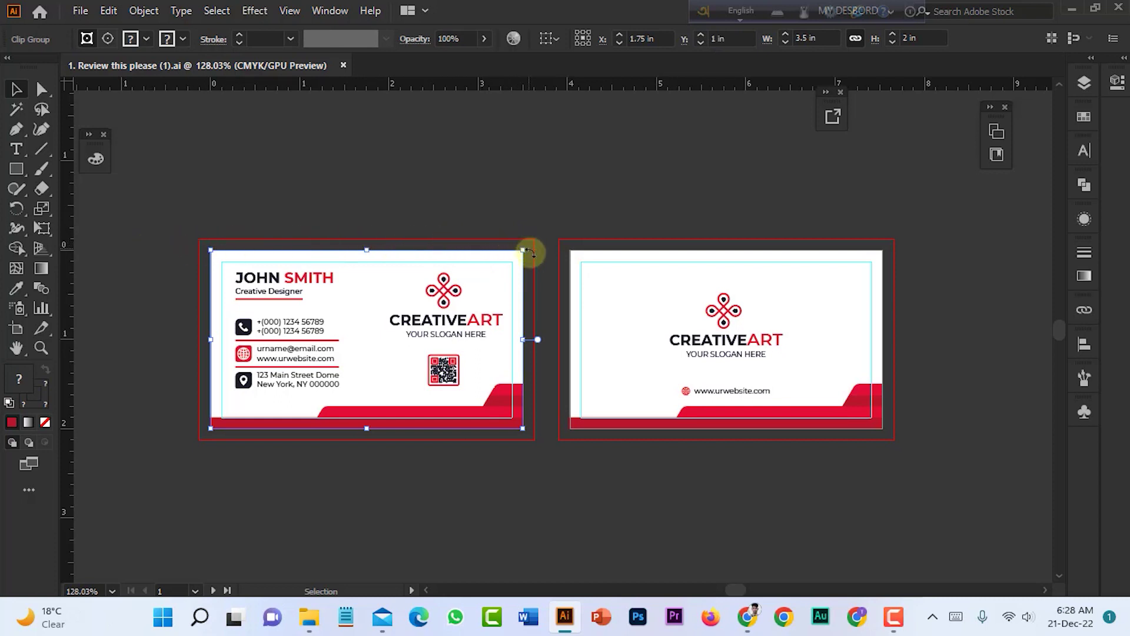
click(532, 406)
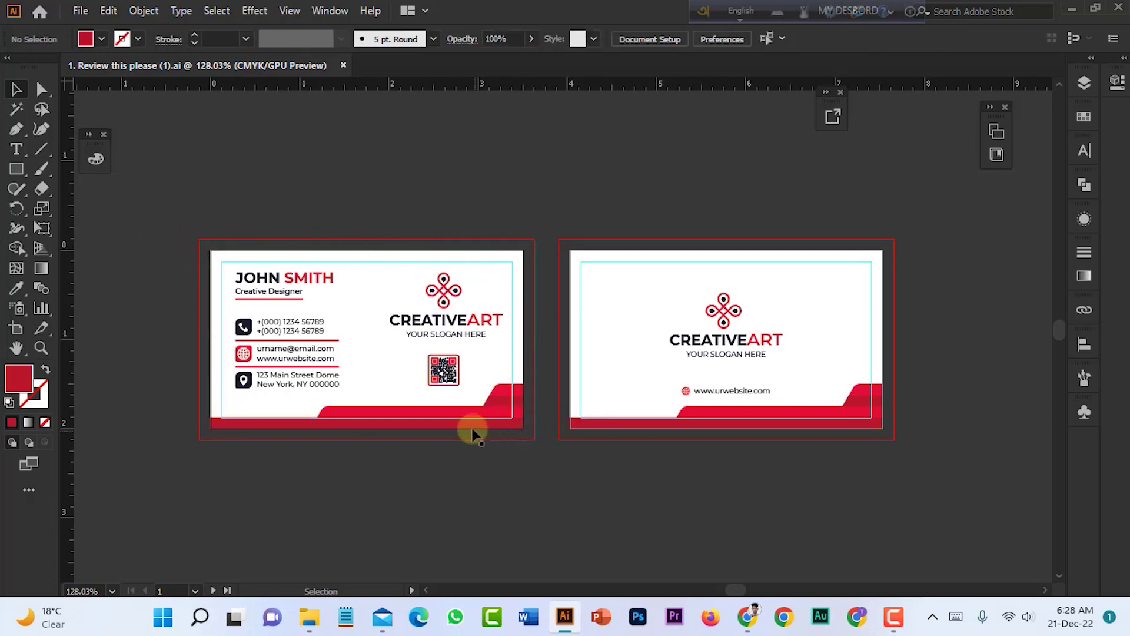
click(468, 427)
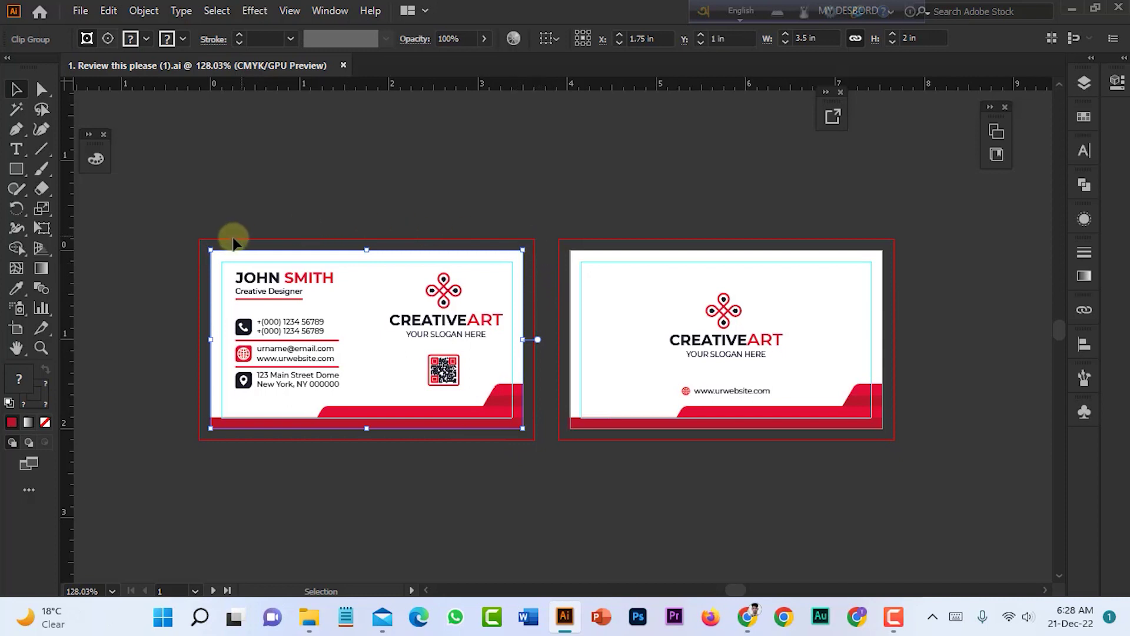
drag(186, 294, 203, 451)
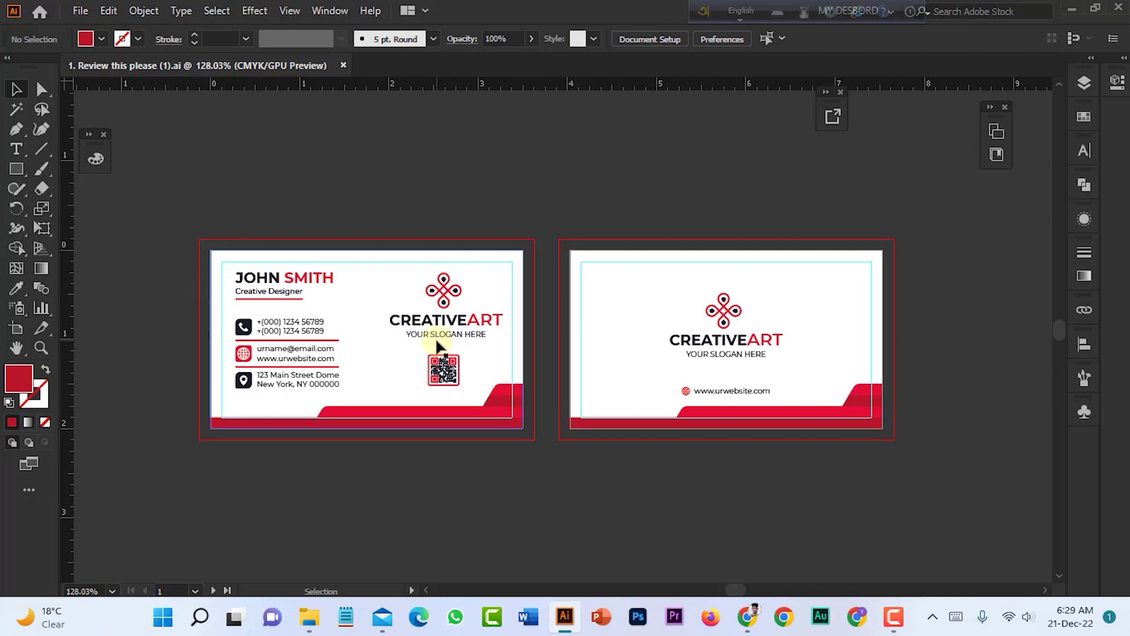
- Release the clipping masks on the front card and the back card artwork
click(452, 371)
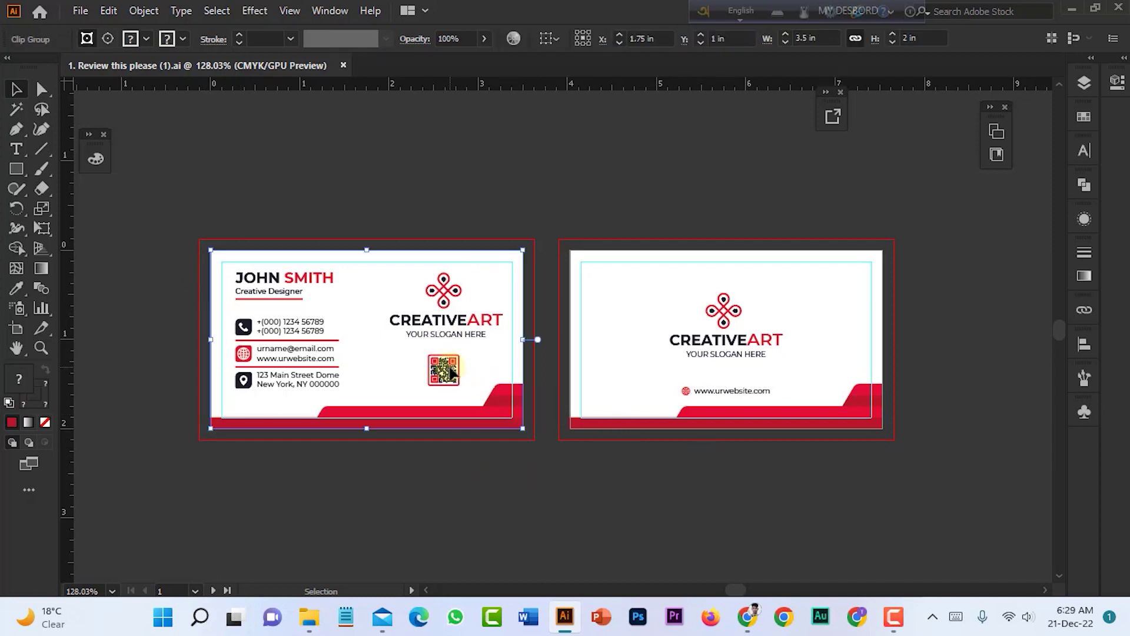
right_click(452, 371)
click(509, 210)
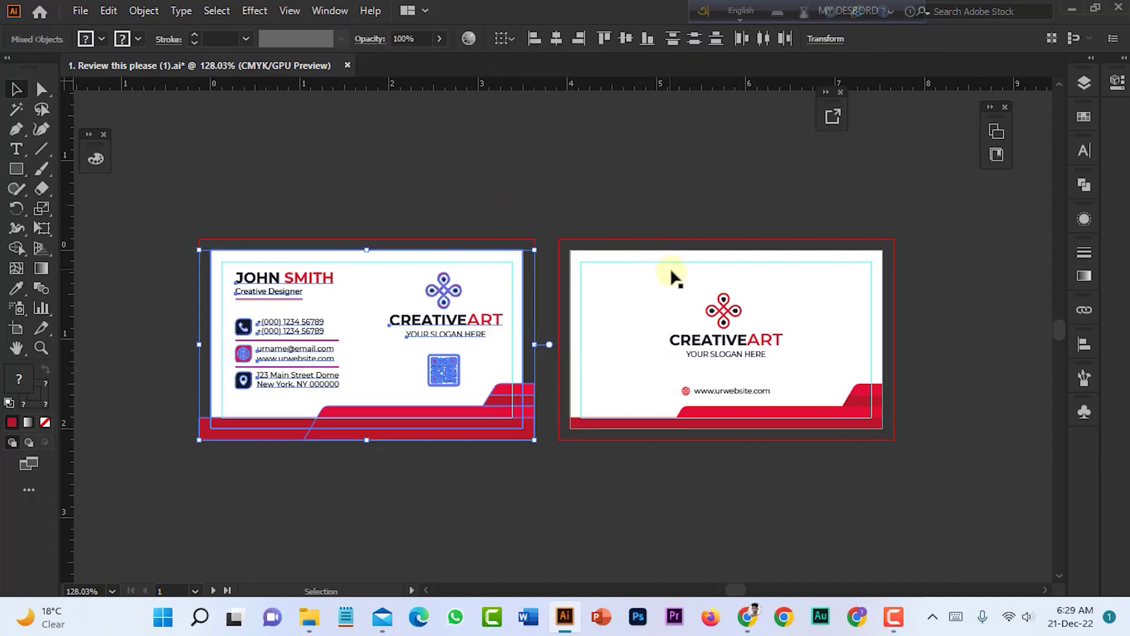
click(676, 297)
right_click(676, 297)
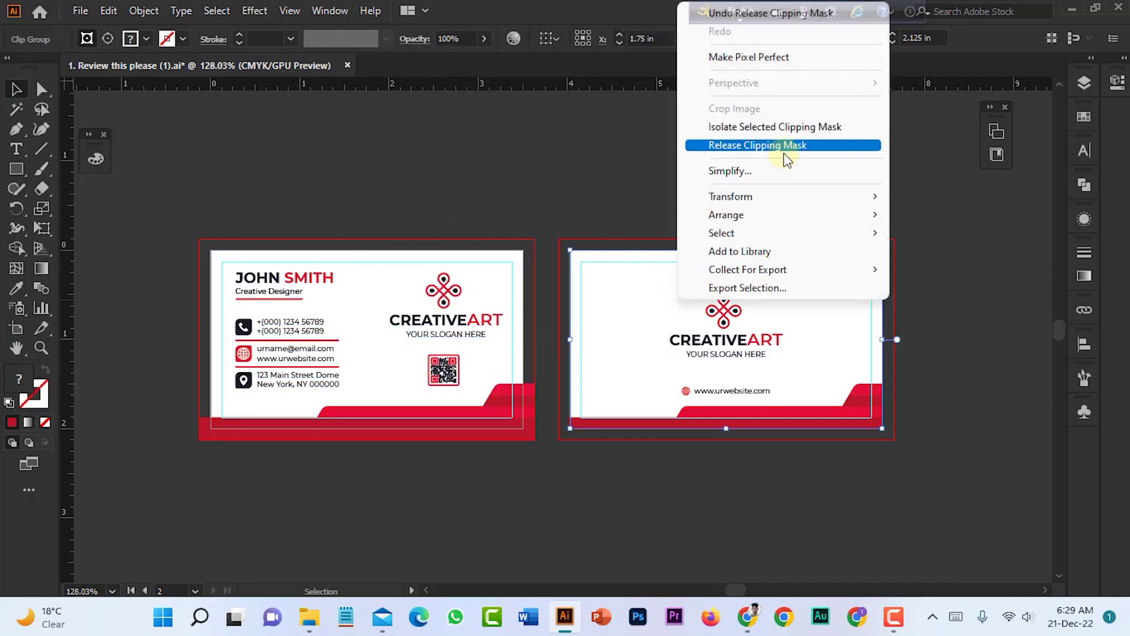
click(746, 146)
click(627, 195)
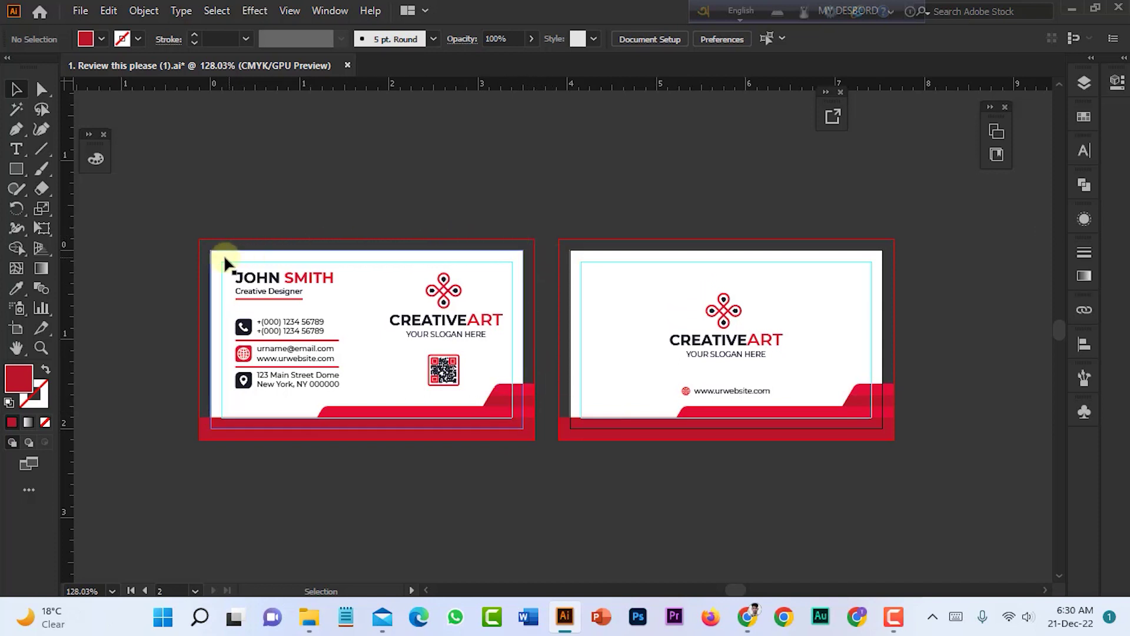
- Compare the back card's white background and the front card's red bottom shapes with the bleed lines
click(672, 263)
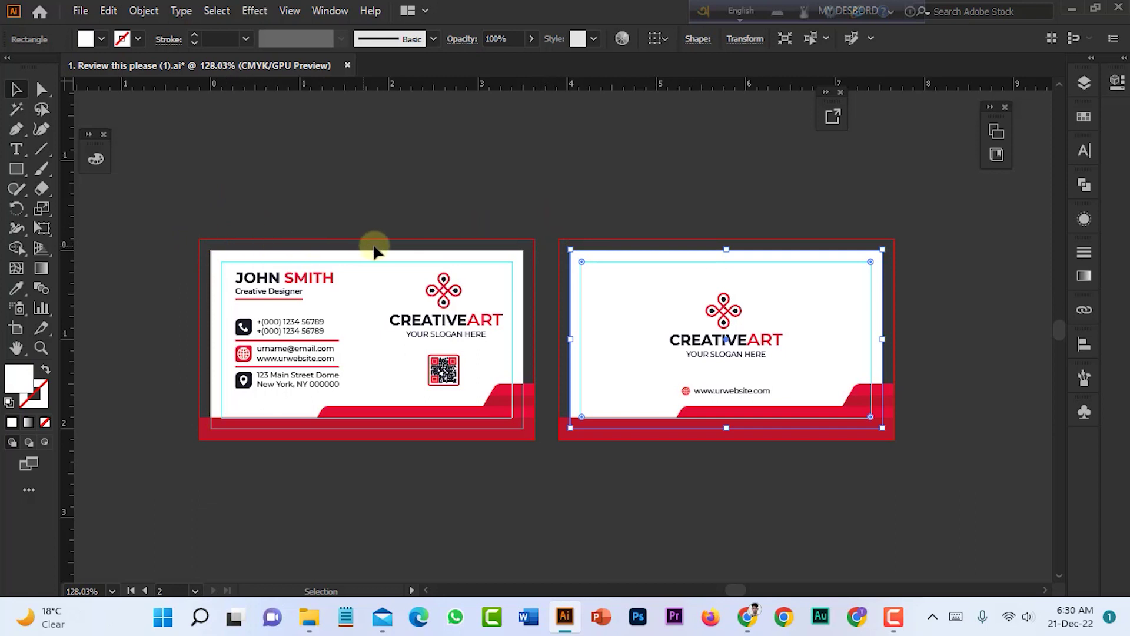
key(ctrl+shift+a)
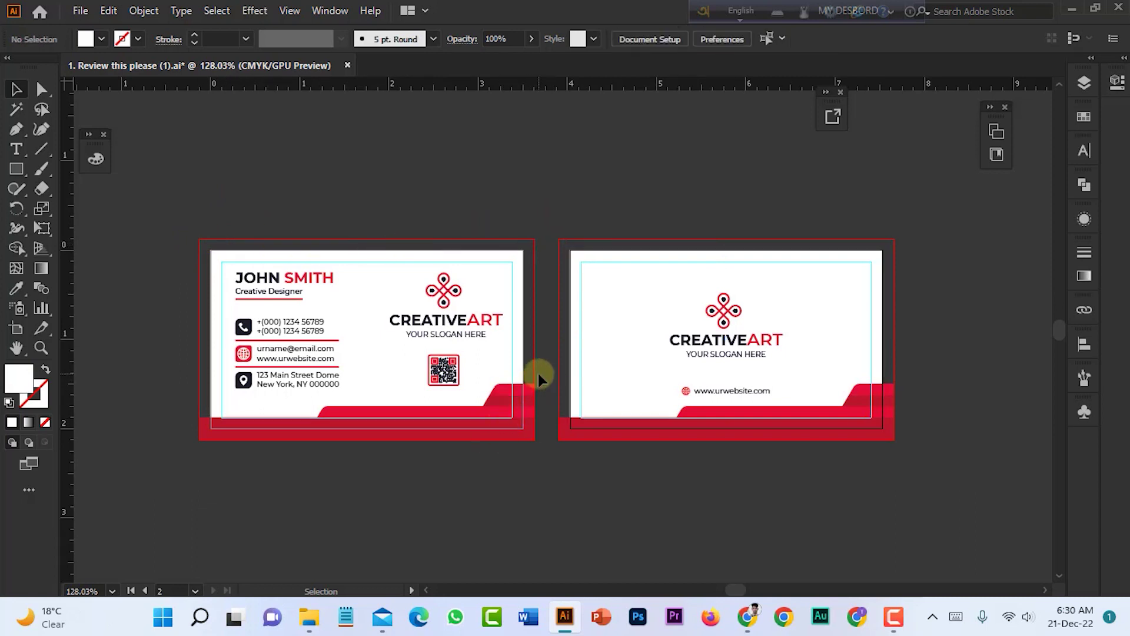
click(532, 455)
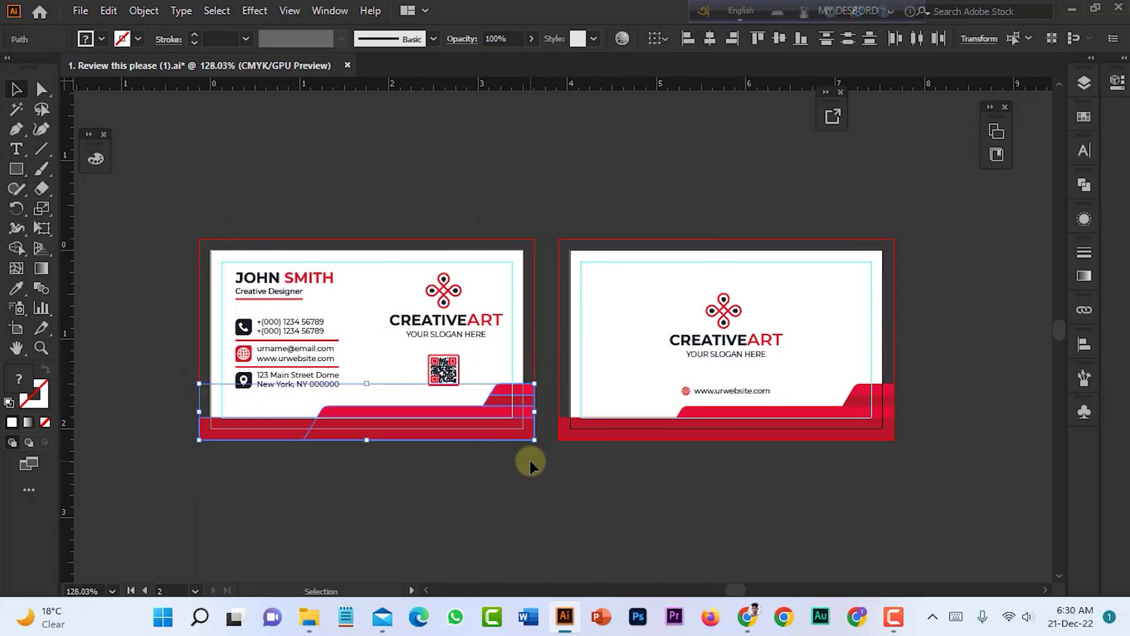
click(530, 461)
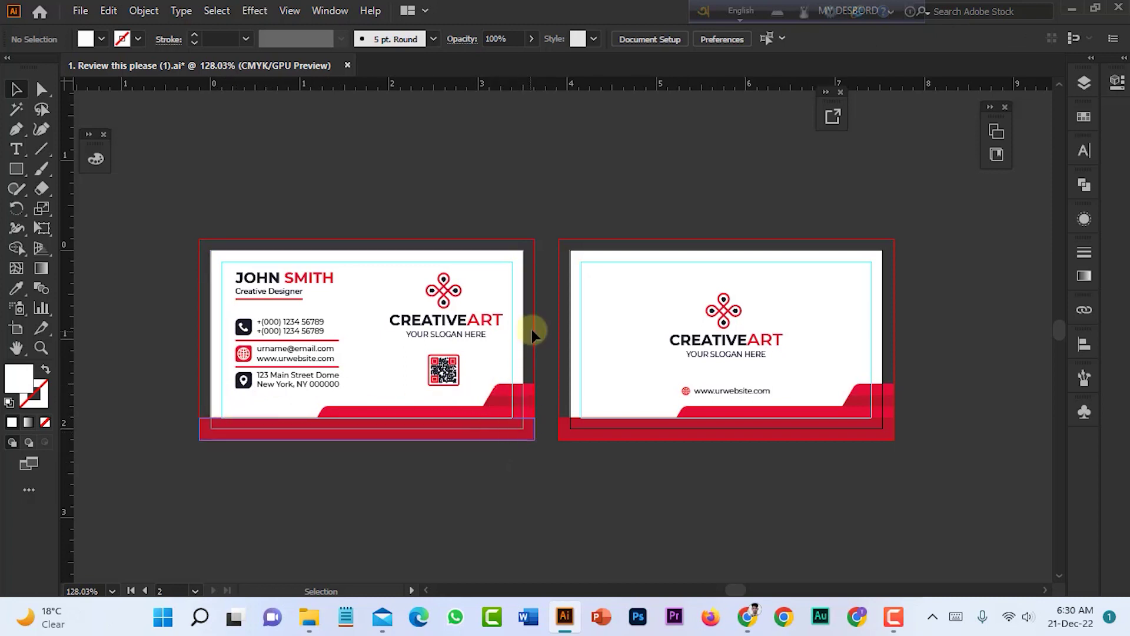
- Extend the front card's white background rectangle to the bleed line at its top, right and left edges
click(391, 272)
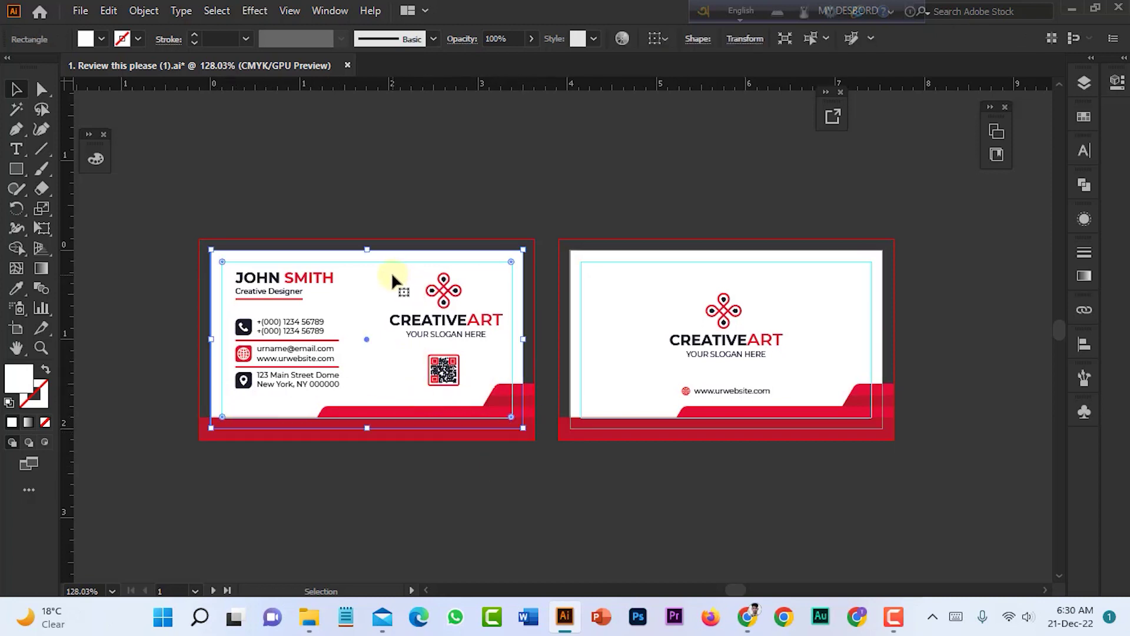
drag(370, 250, 370, 240)
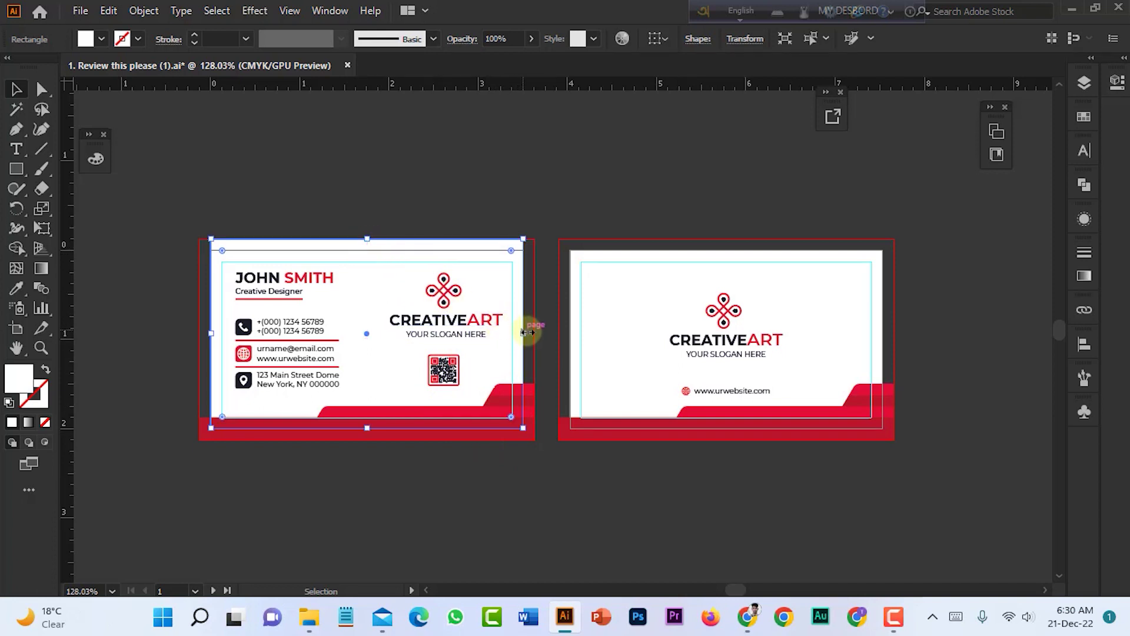
drag(524, 333, 534, 336)
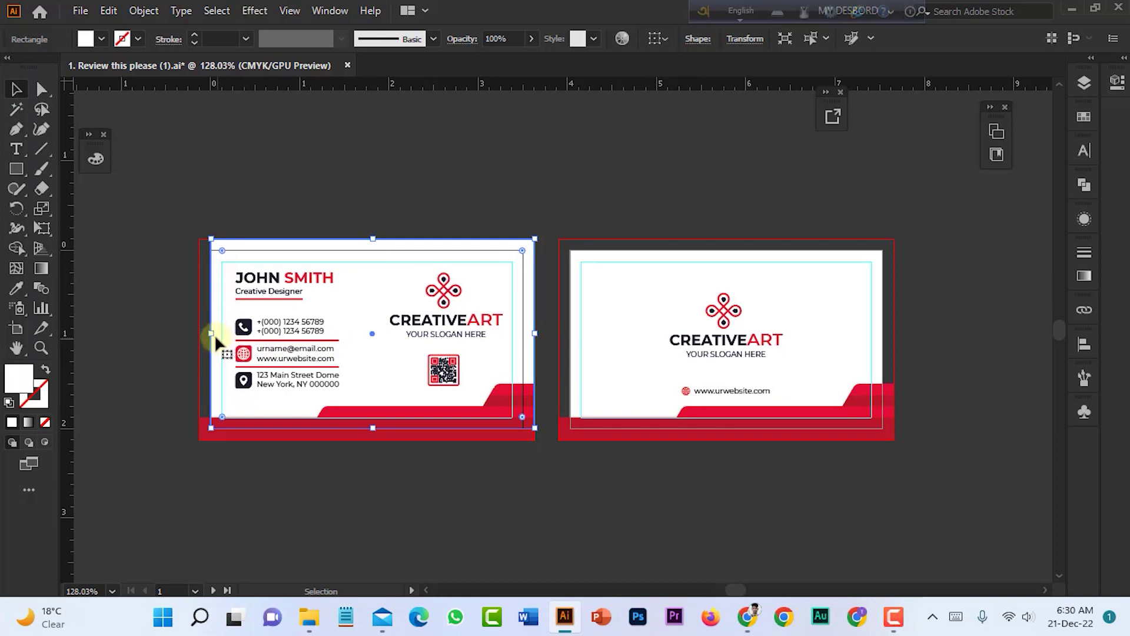
drag(212, 334, 199, 334)
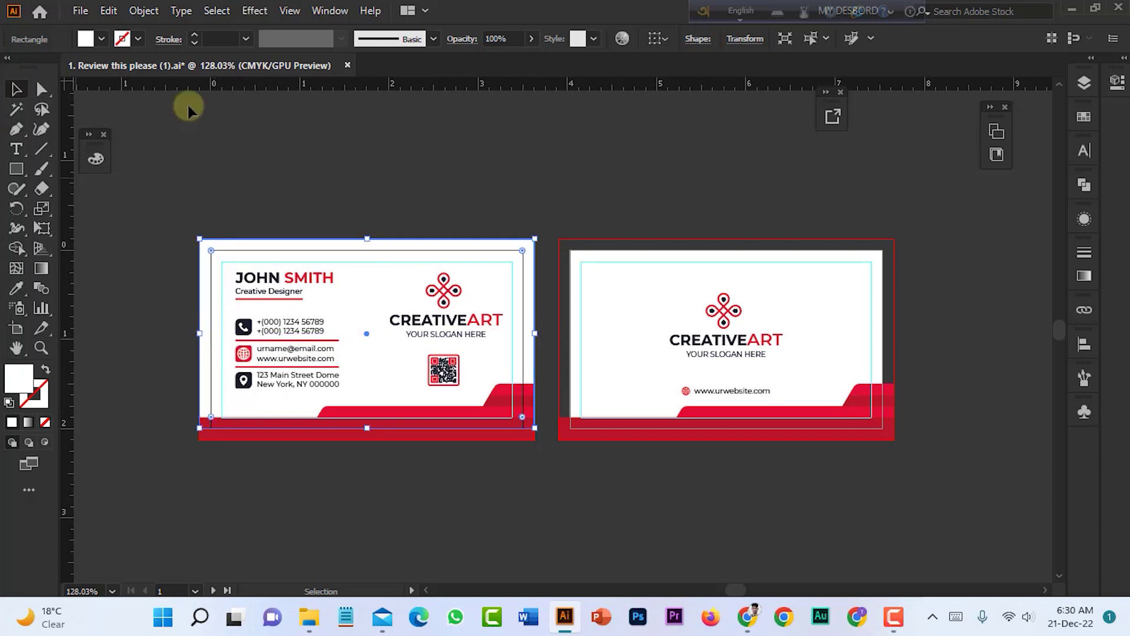
click(545, 185)
- Stretch the back card's white background out to the bleed line on the top, left and right sides
click(726, 250)
drag(726, 251, 726, 238)
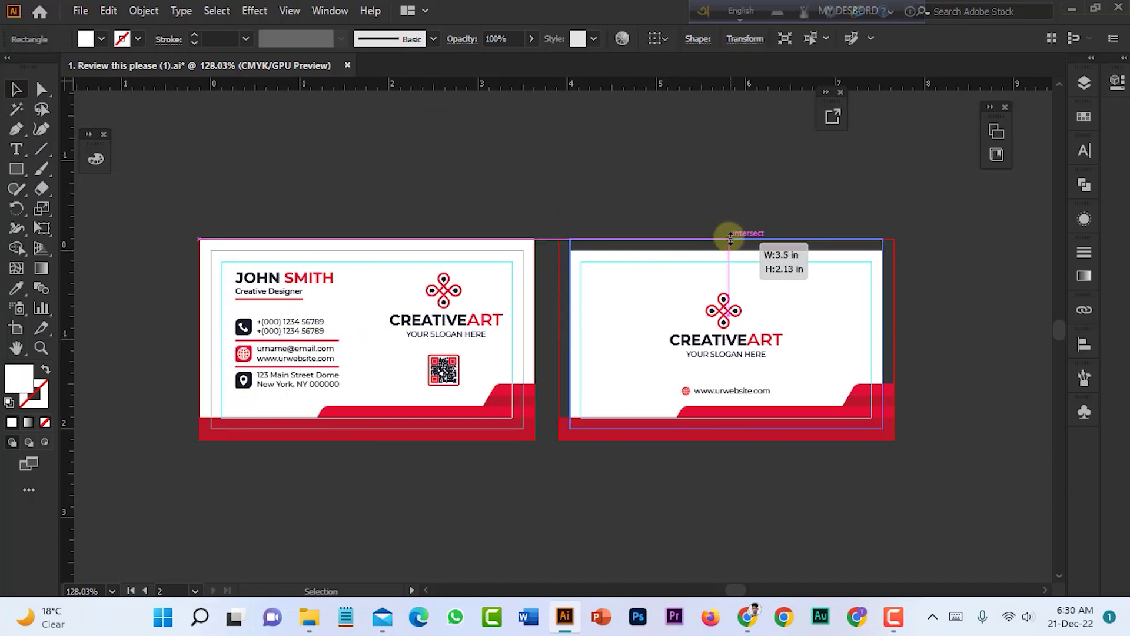
drag(570, 333, 559, 334)
drag(883, 333, 894, 333)
click(938, 336)
- Select the artwork of both cards to examine the background bleed and the placement of text and logos inside the guides
scroll(802, 436, down, 1)
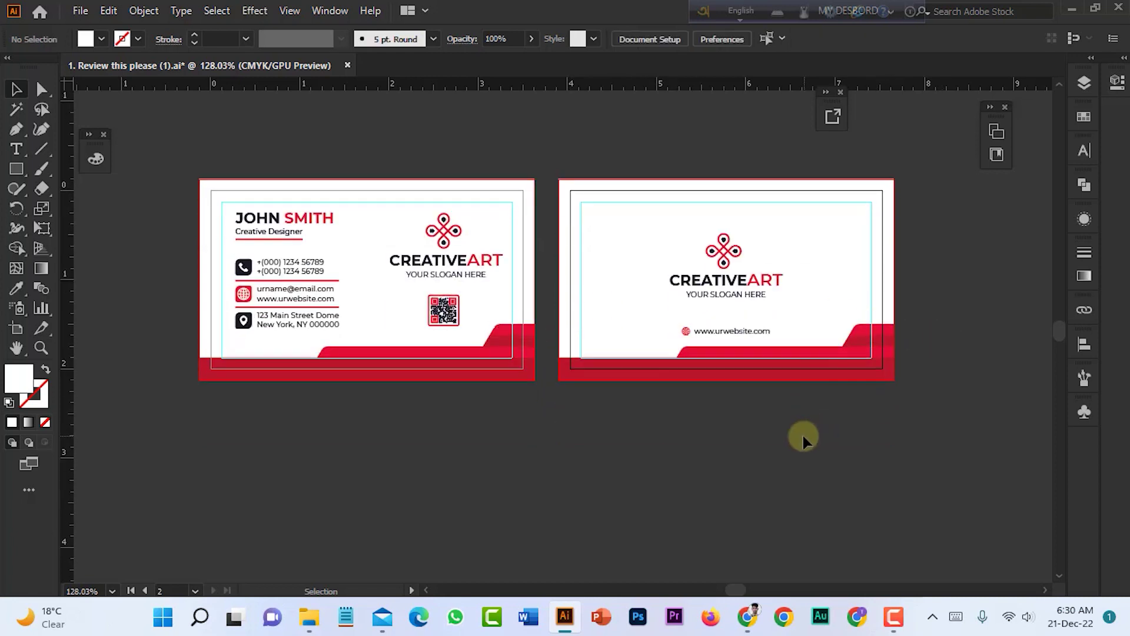
drag(172, 189, 902, 447)
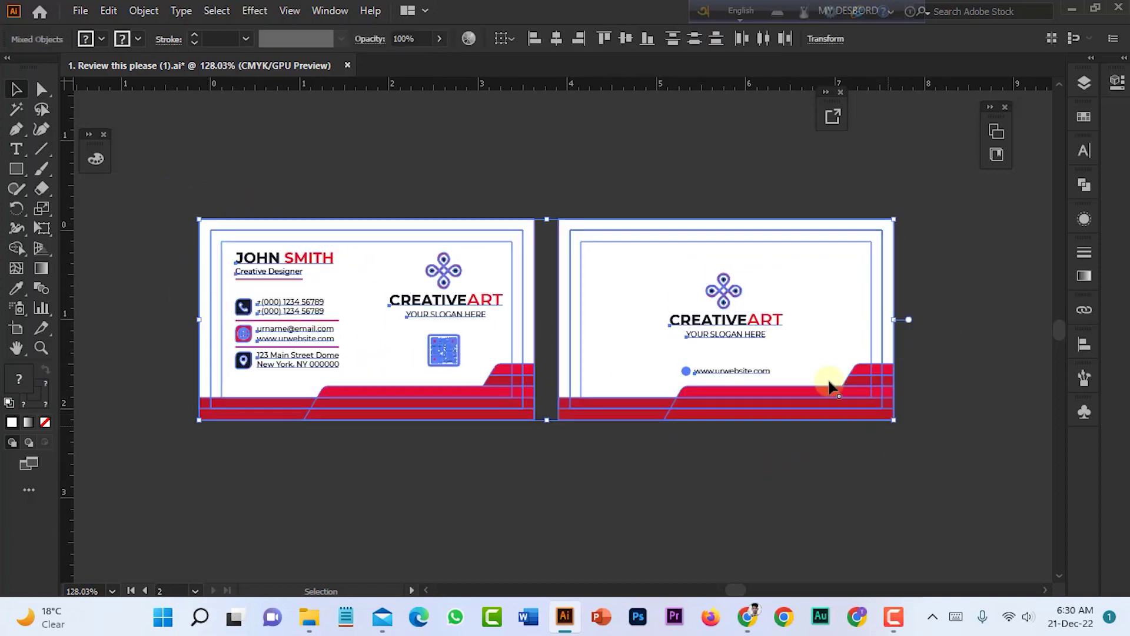
click(589, 193)
drag(546, 210, 921, 441)
click(921, 443)
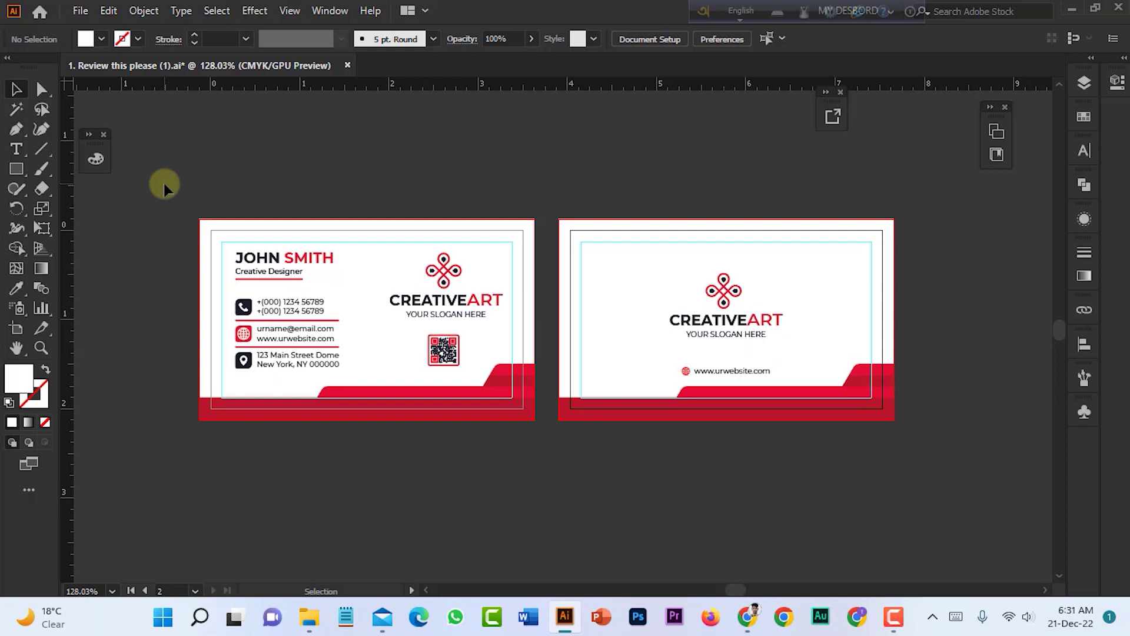
scroll(434, 535, up, 1)
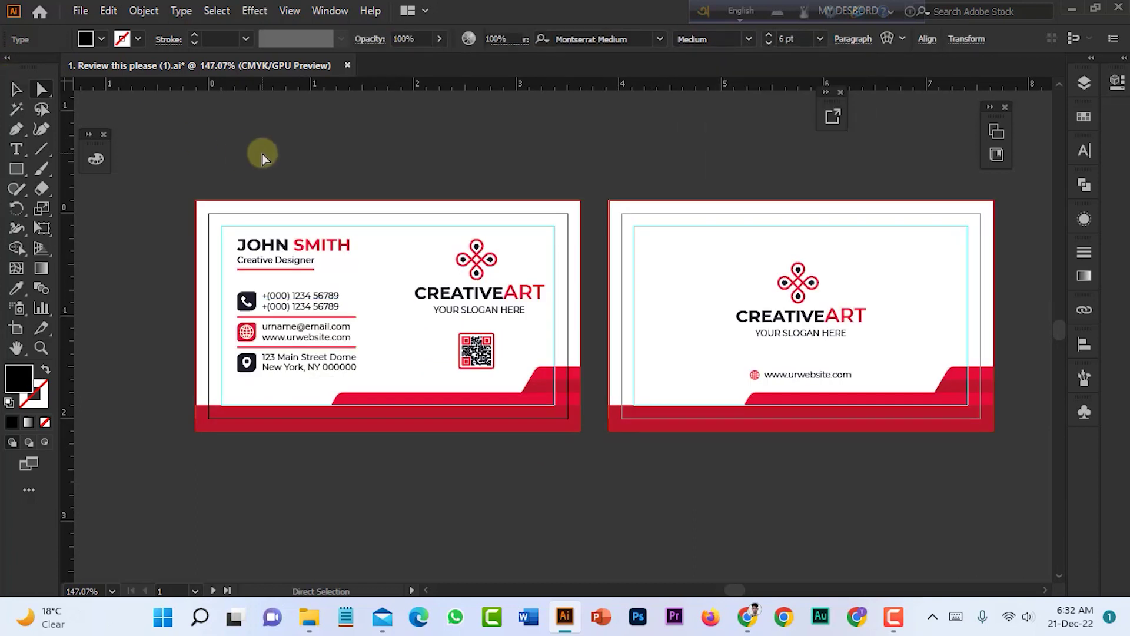
click(262, 154)
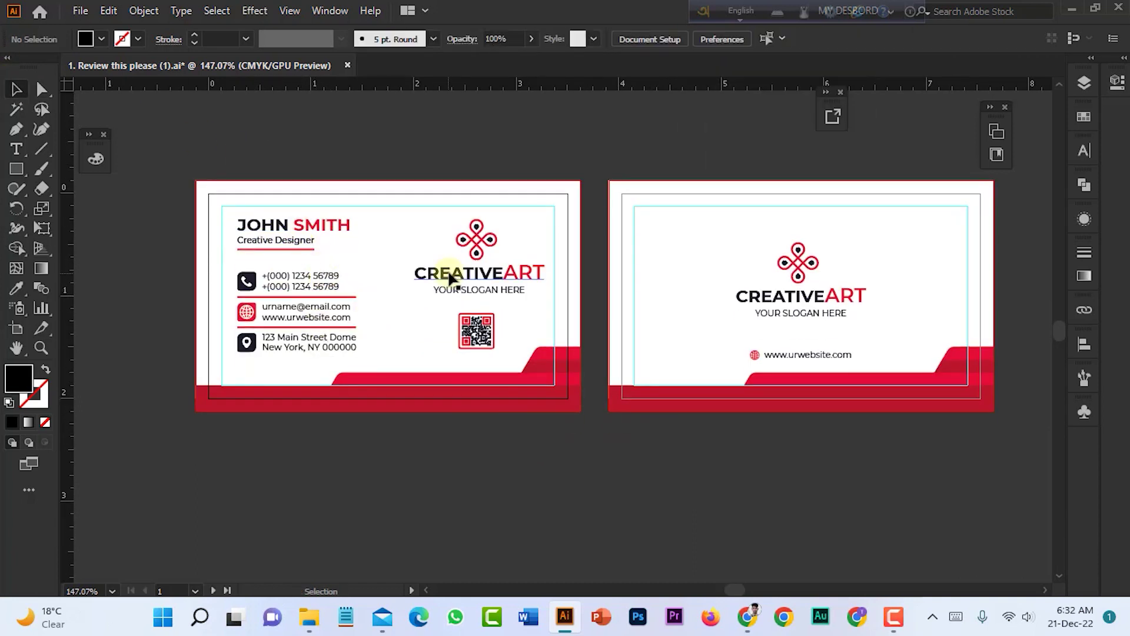
click(823, 321)
click(444, 482)
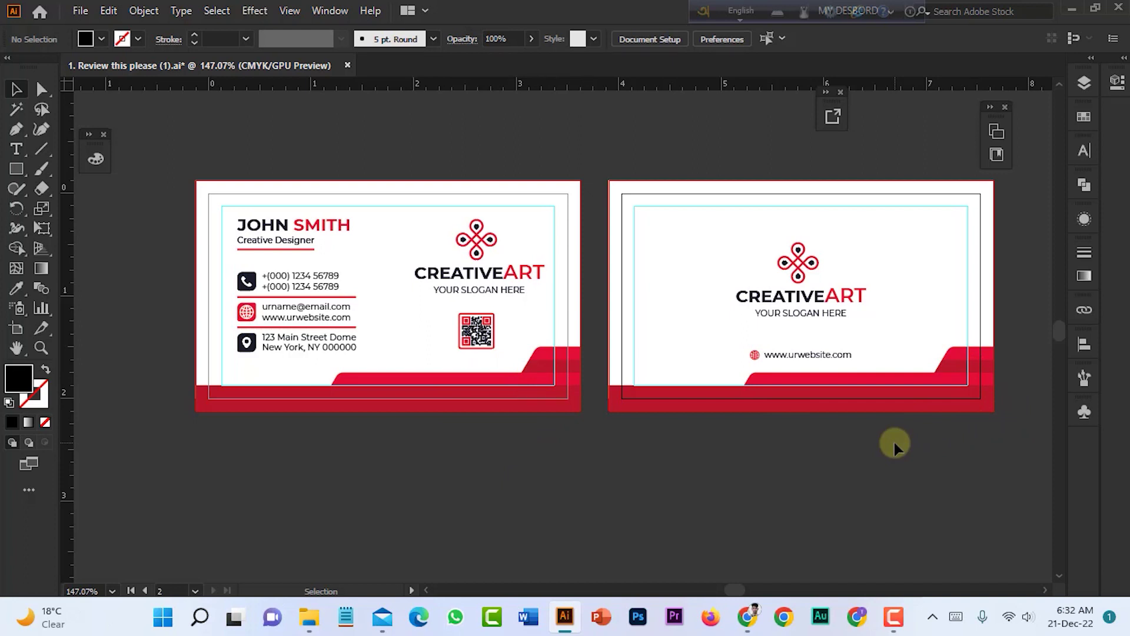
- Examine the overall layout of both card sides, including the red corner shapes at the back card's edge
scroll(497, 373, down, 2)
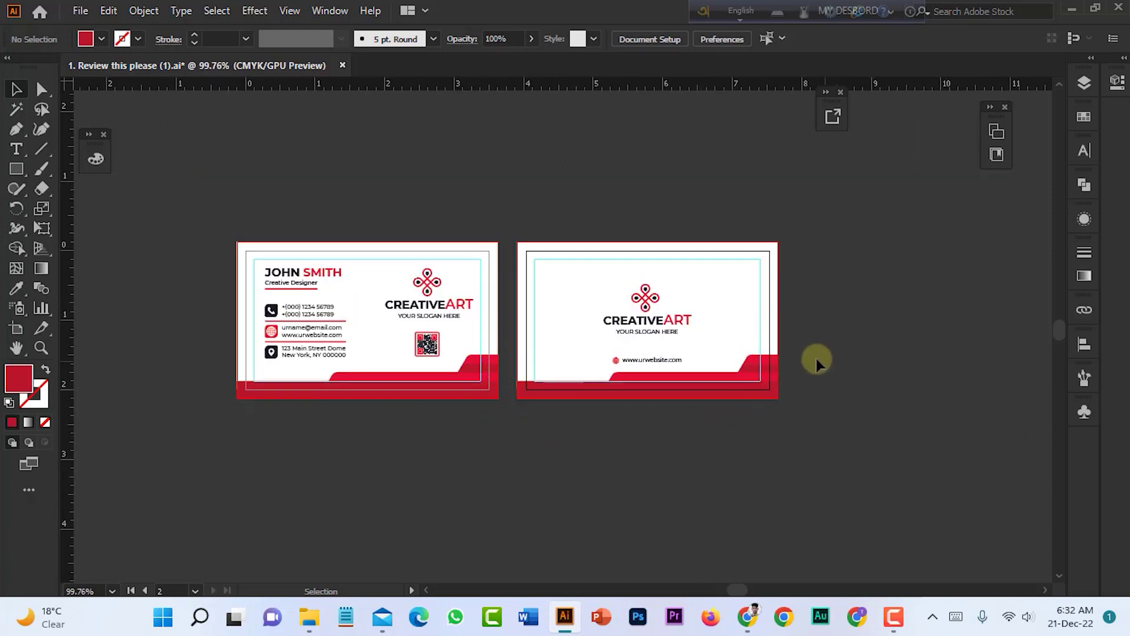
drag(802, 354, 775, 410)
click(774, 410)
scroll(775, 410, down, 1)
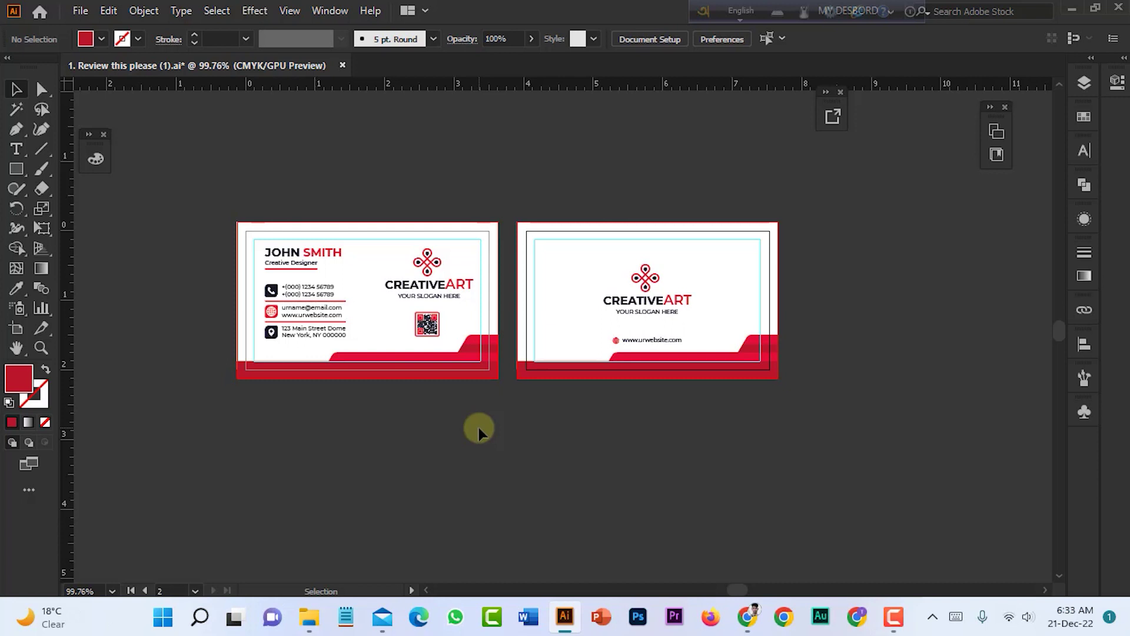
scroll(512, 429, left, 3)
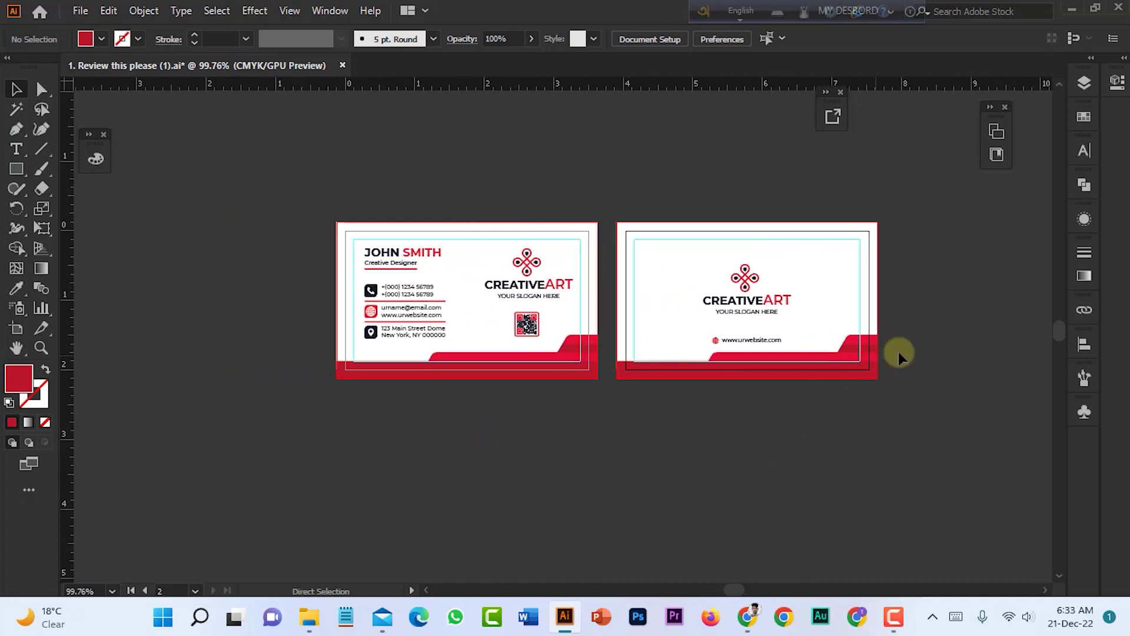
scroll(900, 351, up, 2)
key(z)
drag(860, 312, 918, 348)
scroll(747, 303, left, 2)
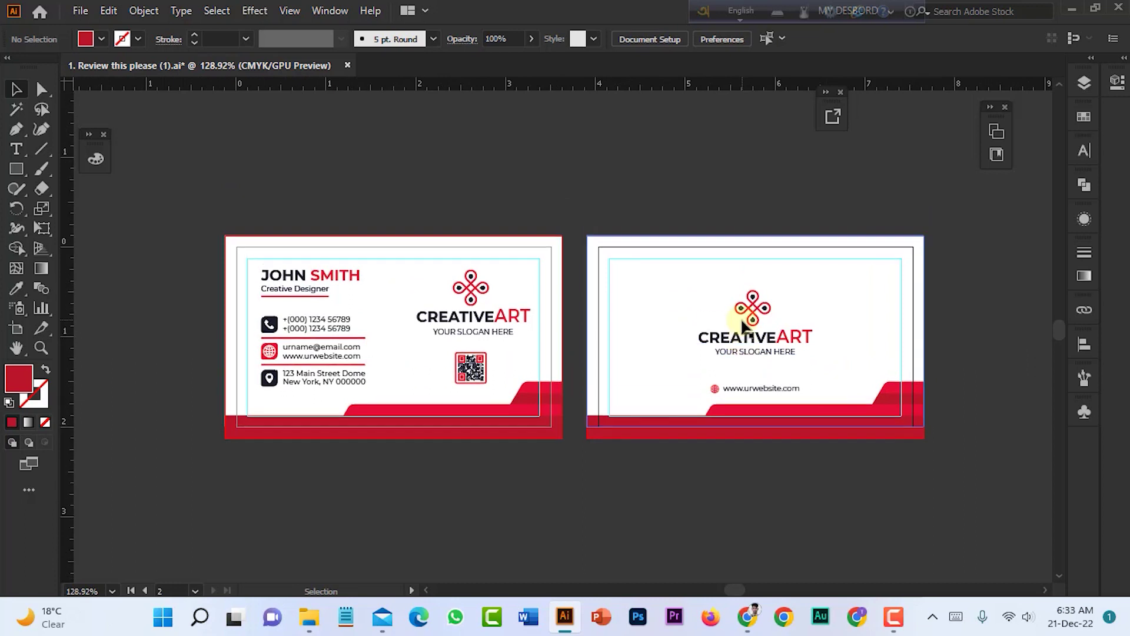
- Examine the placement of the job title and contact block on the front card and the website line on the back card
scroll(745, 317, up, 2)
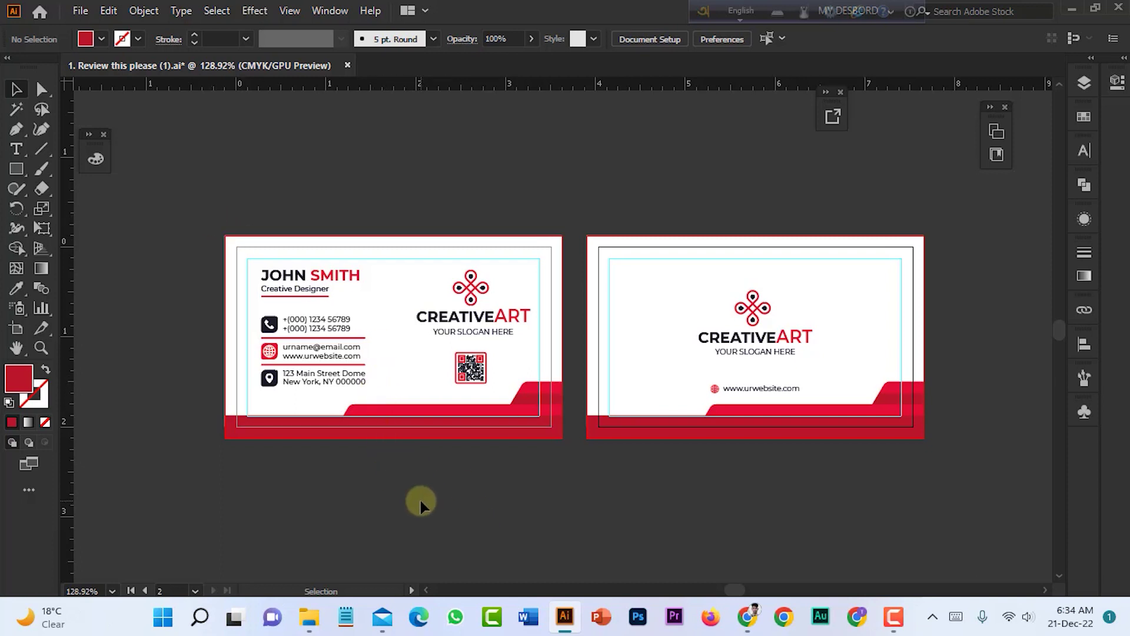
click(312, 288)
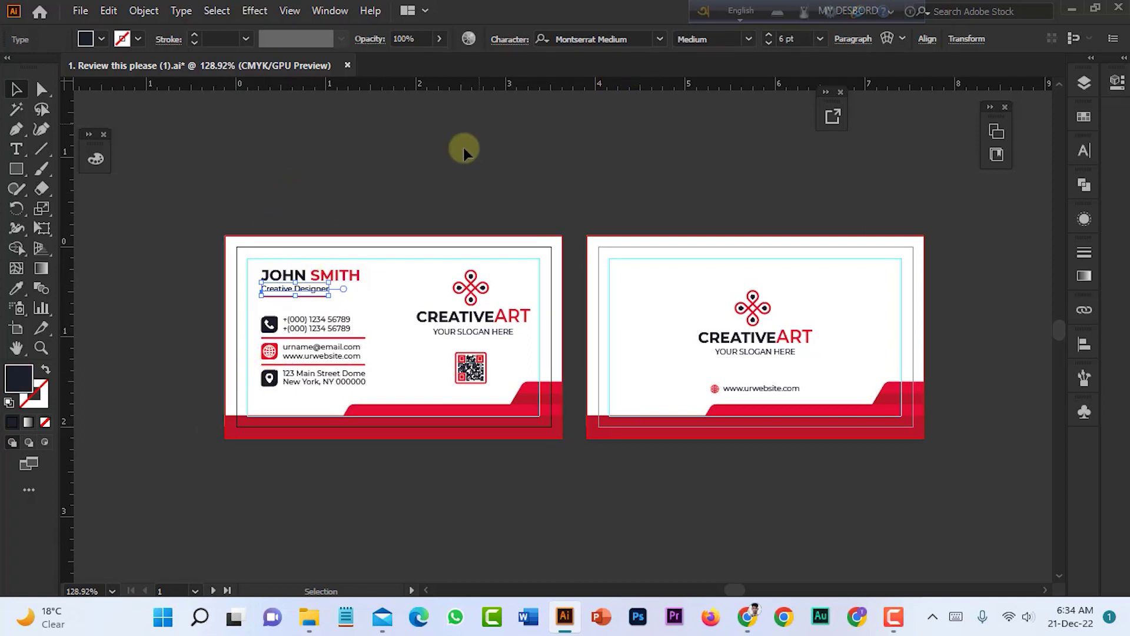
scroll(415, 404, down, 2)
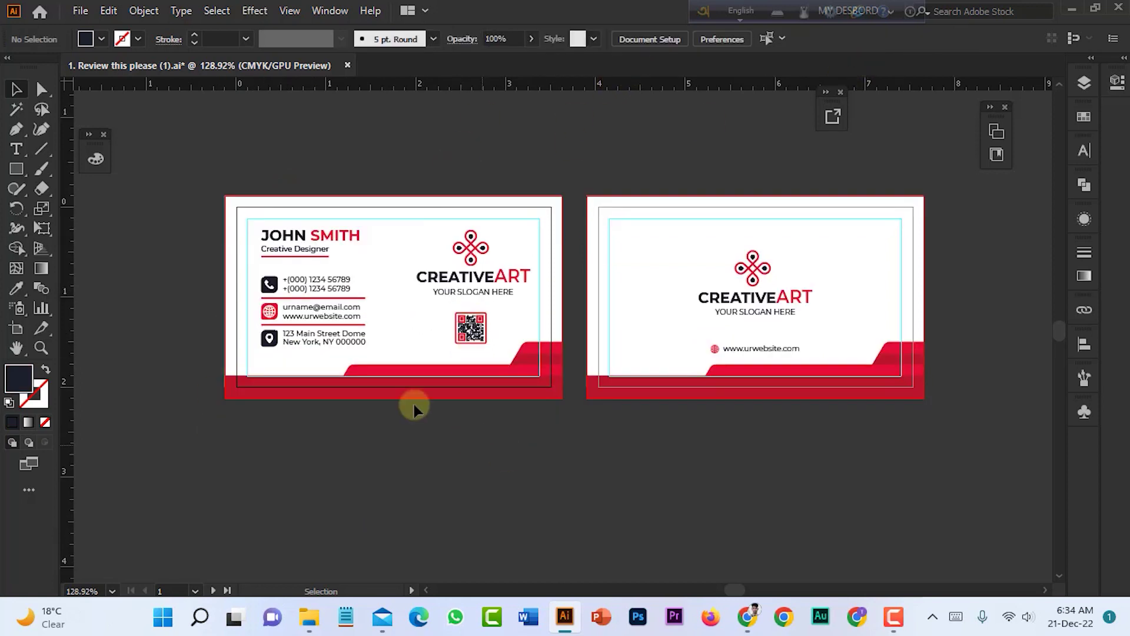
click(298, 281)
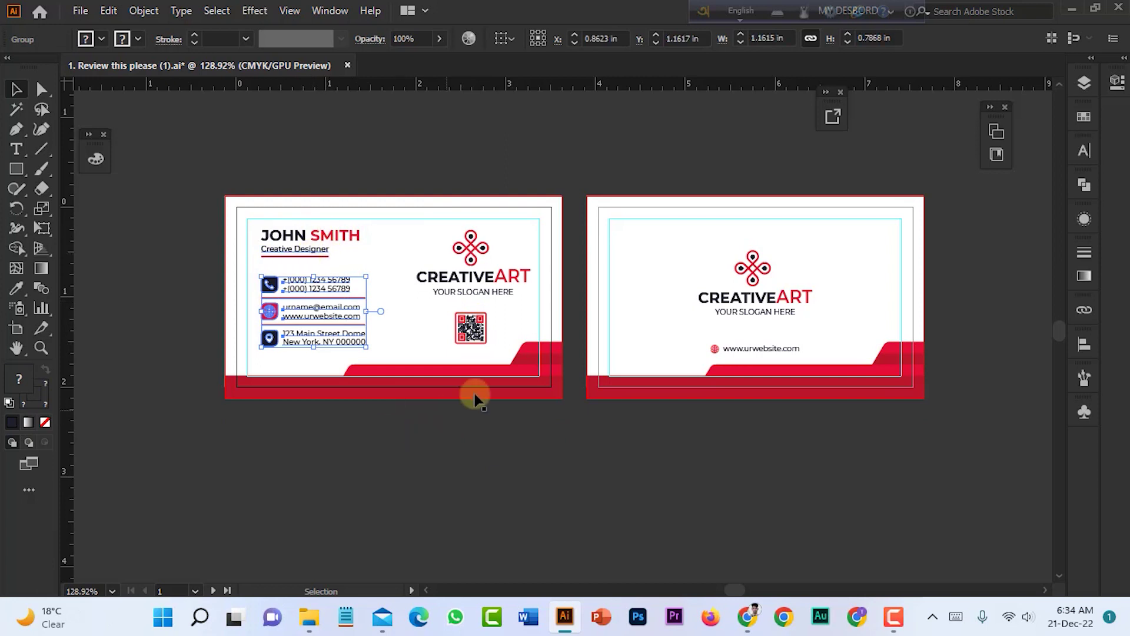
click(802, 429)
scroll(806, 422, up, 1)
scroll(958, 336, up, 2)
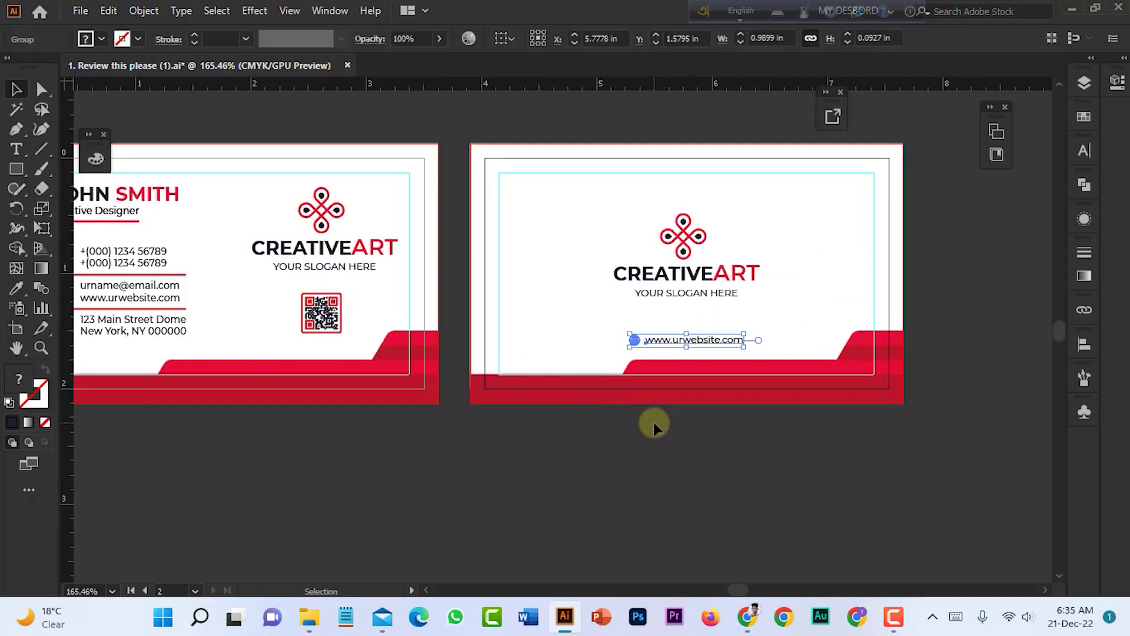
scroll(479, 386, down, 2)
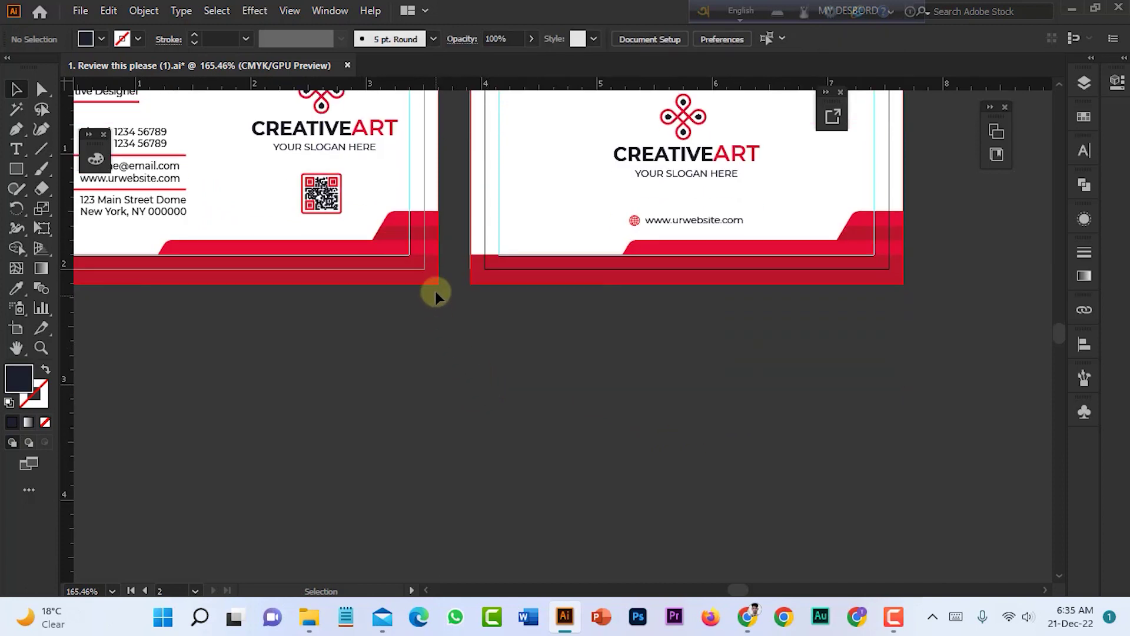
- Move the back card's website line and its globe icon straight up by about 0.08 in, away from the red stripe
scroll(895, 361, up, 2)
scroll(929, 353, up, 3)
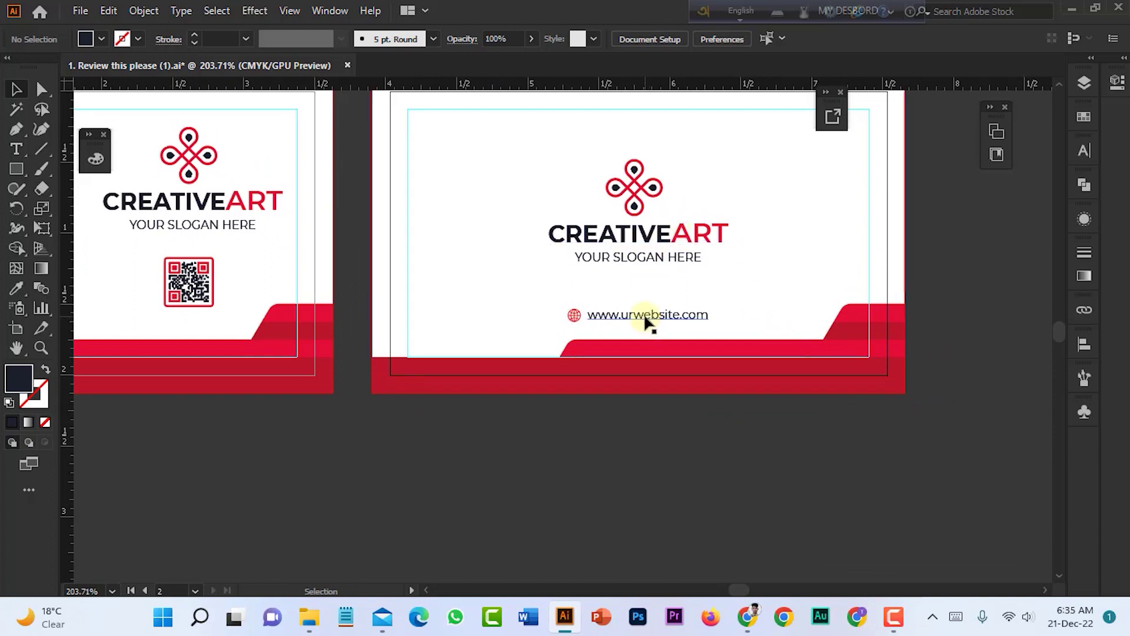
drag(645, 321, 513, 348)
scroll(631, 424, down, 3)
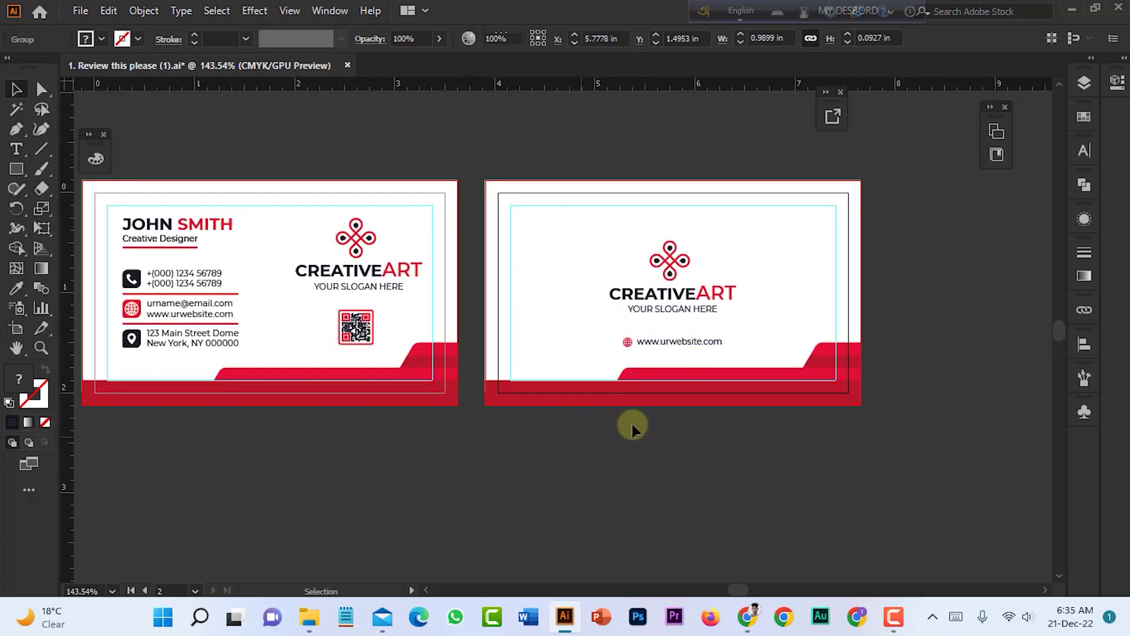
click(631, 424)
- Review the overall layout of both card sides, with the guides hidden for the final check
scroll(682, 350, down, 3)
scroll(551, 321, up, 2)
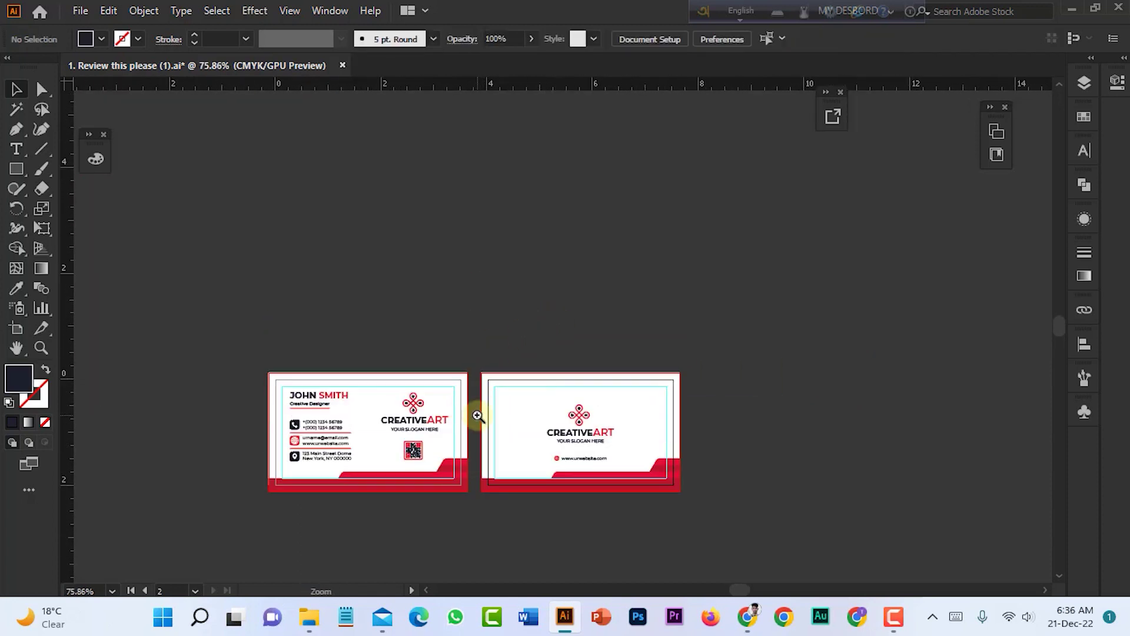
scroll(487, 369, down, 2)
scroll(501, 220, up, 3)
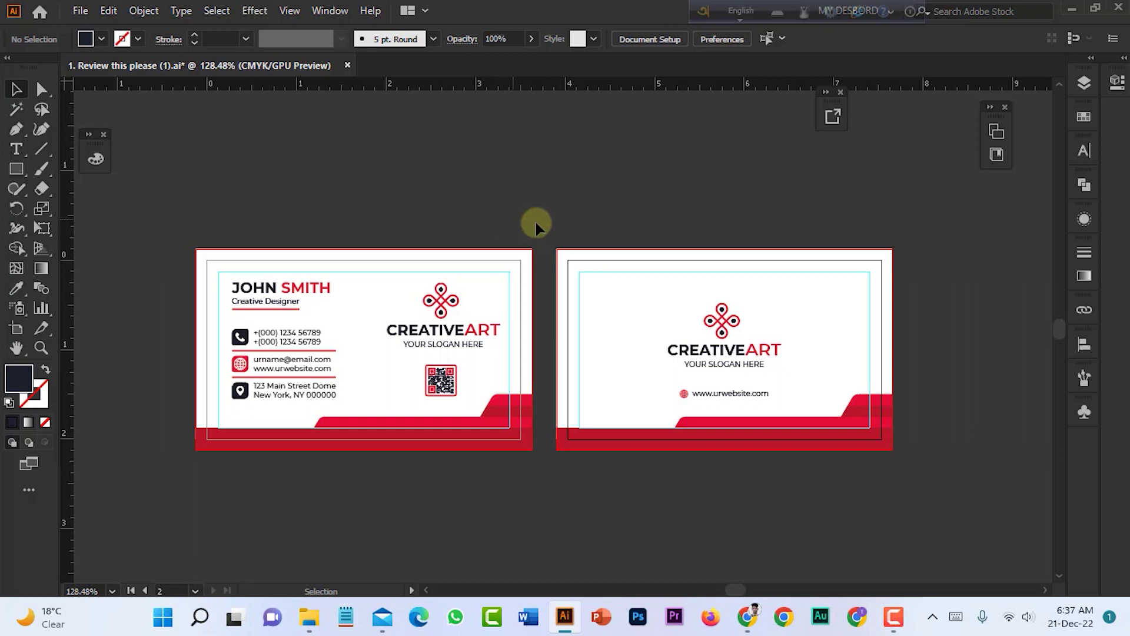
scroll(556, 232, down, 1)
scroll(595, 248, up, 1)
scroll(638, 199, down, 3)
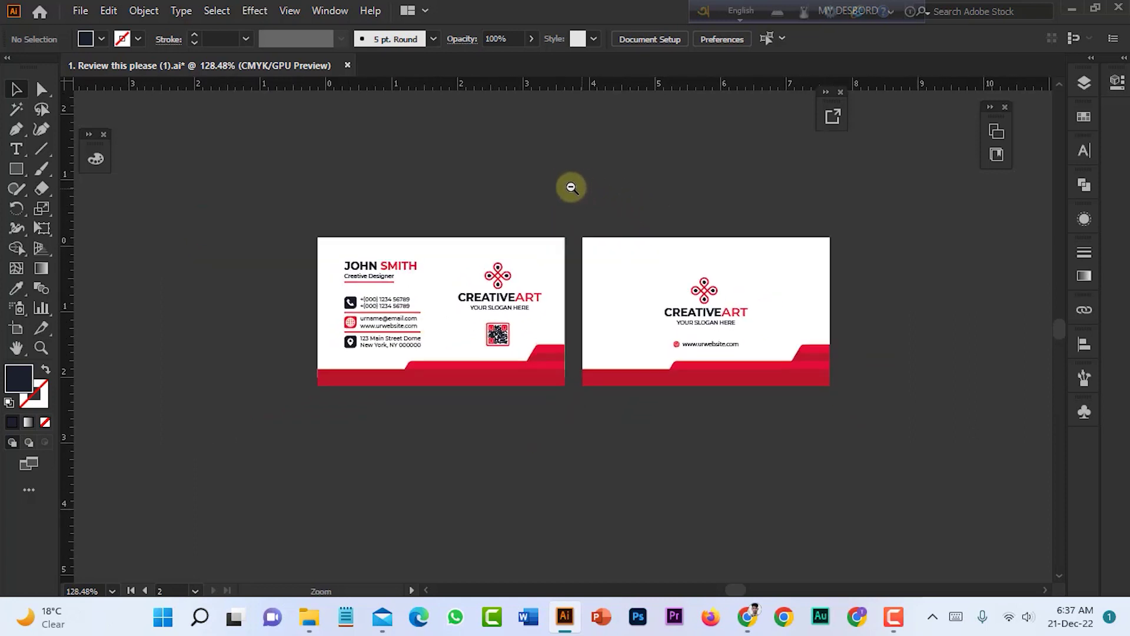